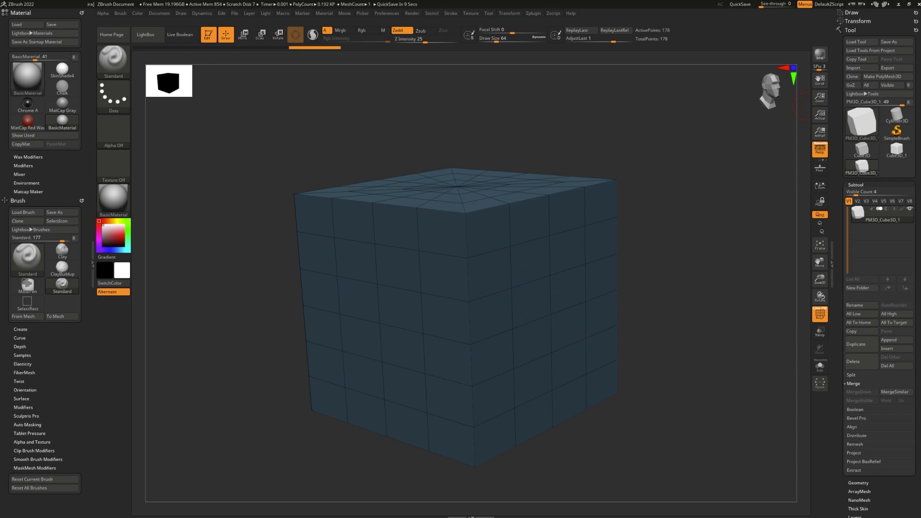
# - Orbit the cube to a three-quarter view and swap colours to navy with light blue secondary
pyautogui.moveTo(717, 254); pyautogui.dragTo(274, 251)
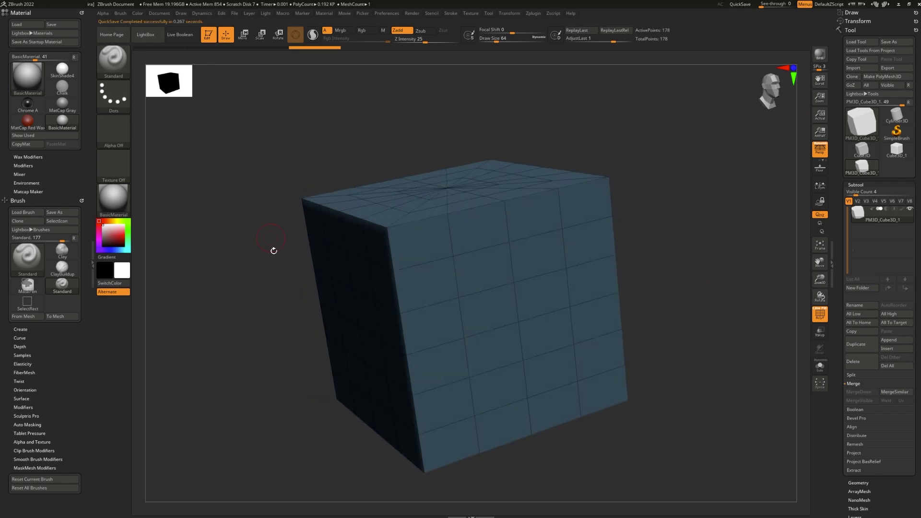
pyautogui.moveTo(701, 296); pyautogui.dragTo(680, 290)
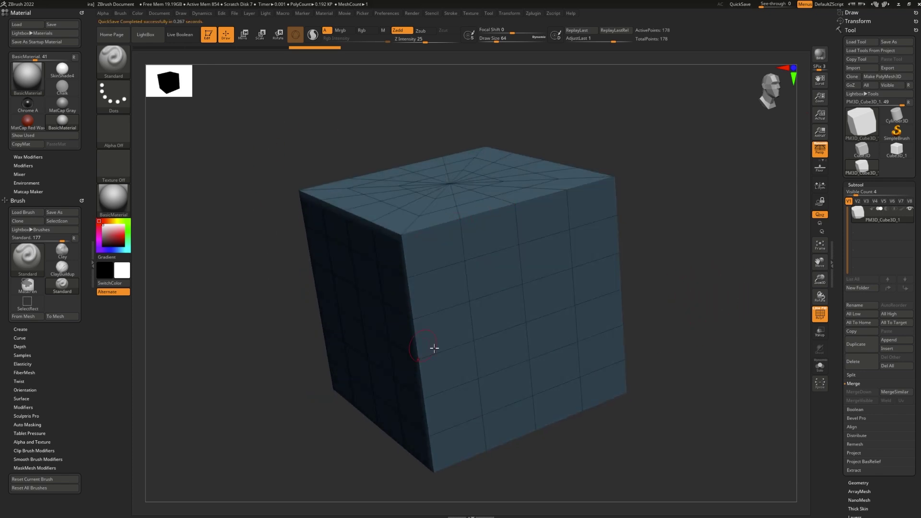
pyautogui.moveTo(664, 336); pyautogui.dragTo(612, 323)
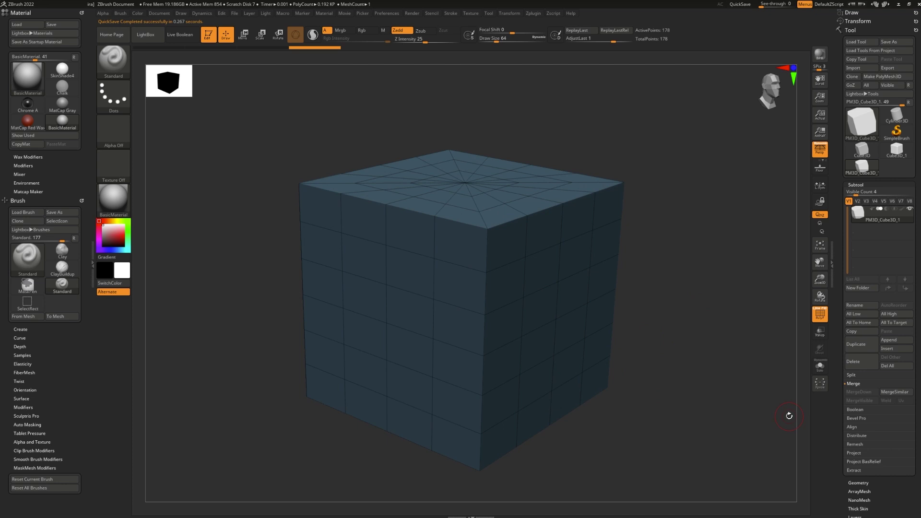
pyautogui.moveTo(720, 410); pyautogui.dragTo(703, 405)
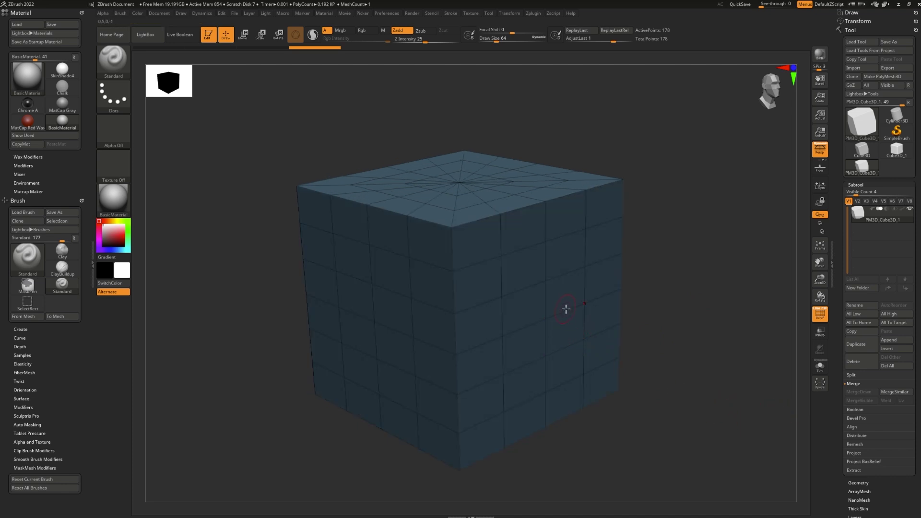
pyautogui.press('c')
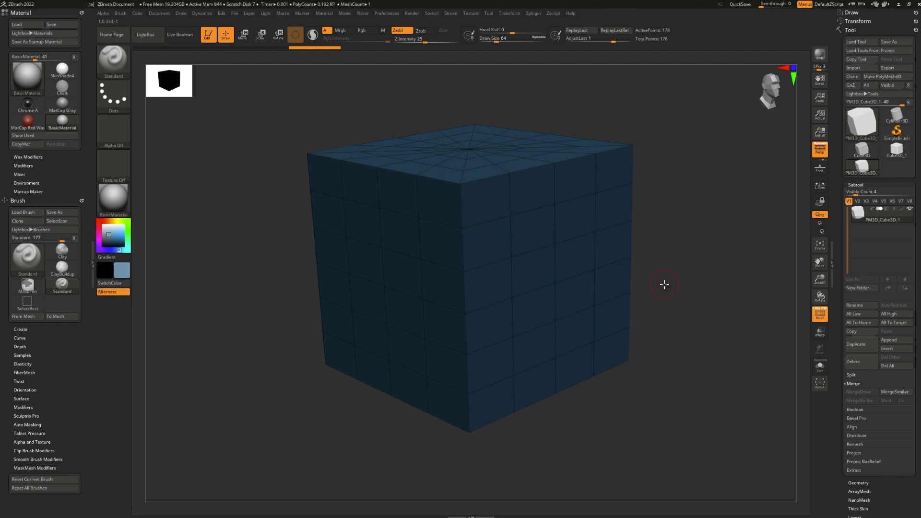
pyautogui.moveTo(664, 284); pyautogui.dragTo(665, 271)
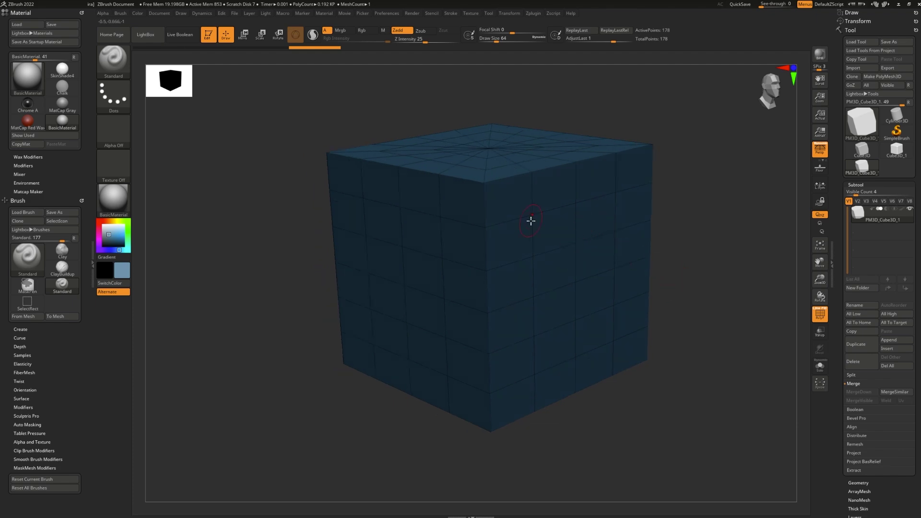
# - Pick the ZModeler brush from the brush palette using the B, Z shortcut
pyautogui.press('b')
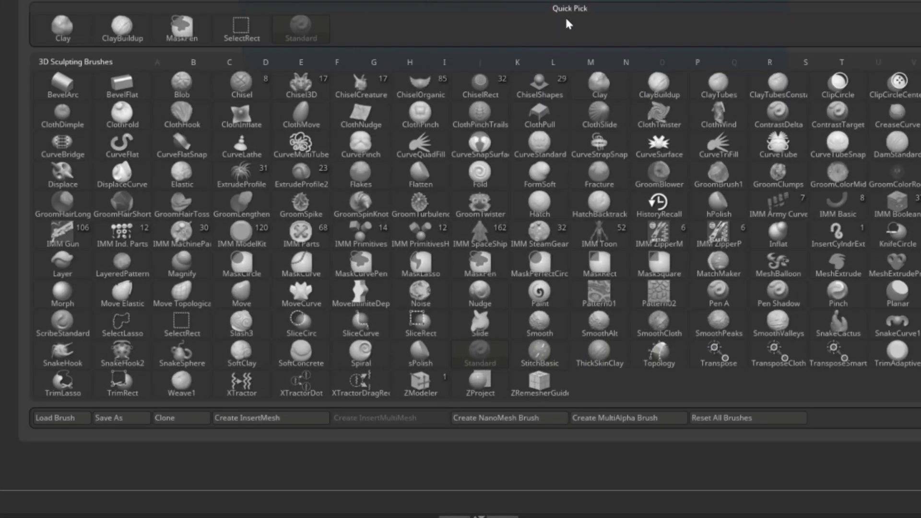
pyautogui.press('z')
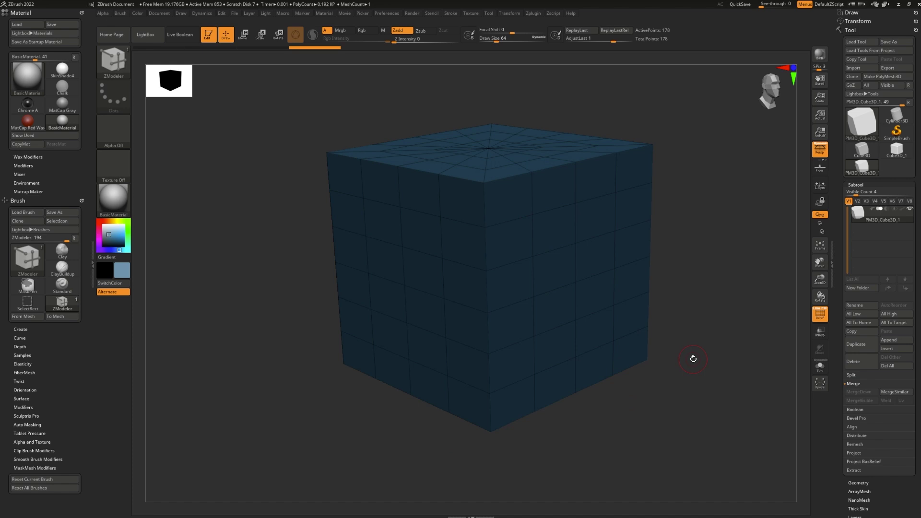
pyautogui.moveTo(676, 316); pyautogui.dragTo(767, 211)
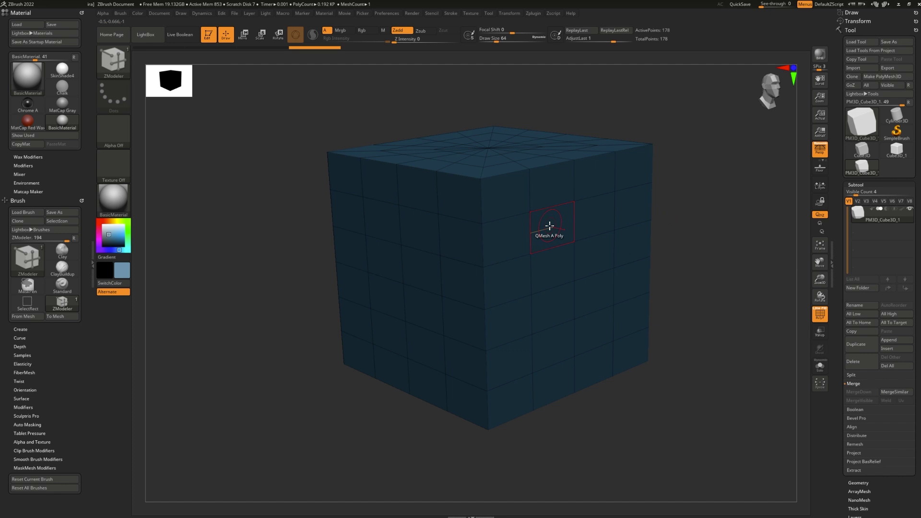
pyautogui.press('space')
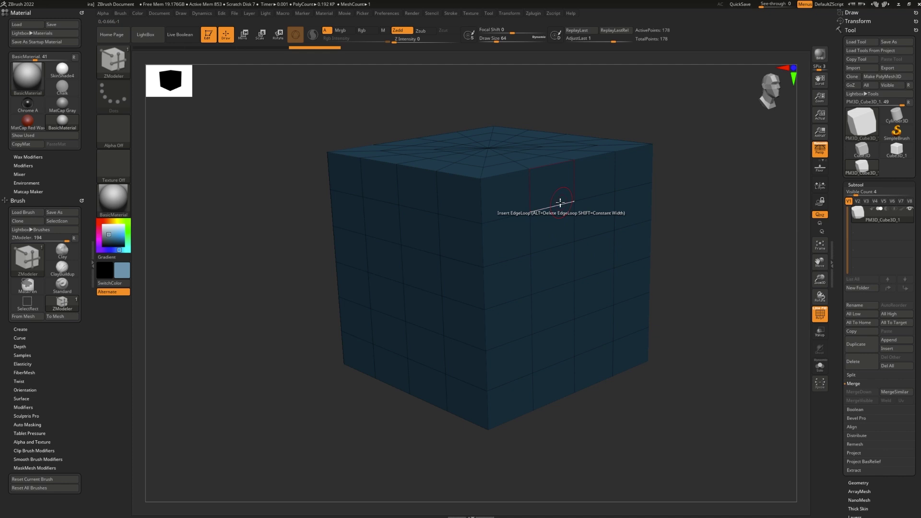
pyautogui.scroll(2, 567, 272)
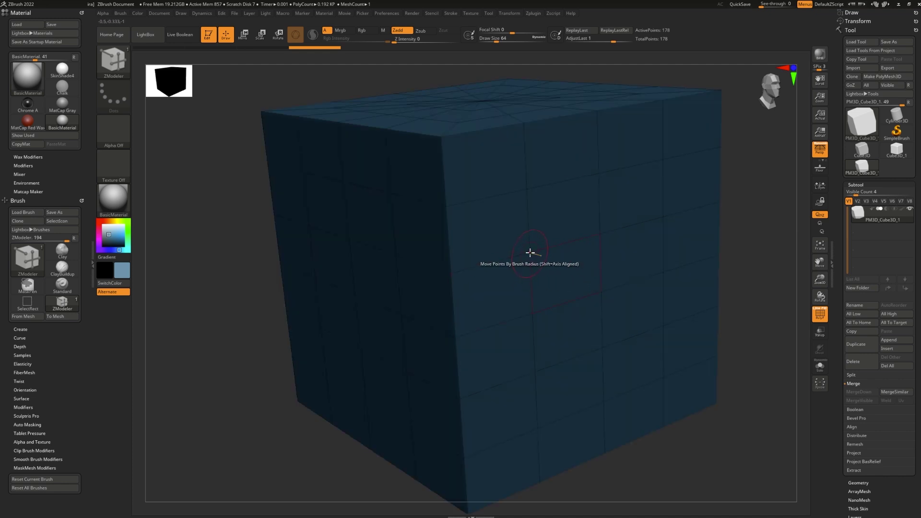
pyautogui.press('space')
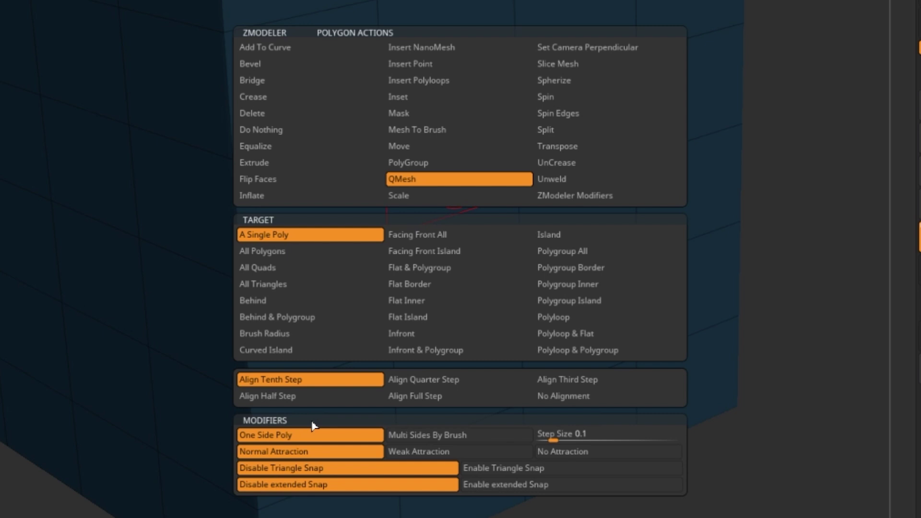
pyautogui.press('space')
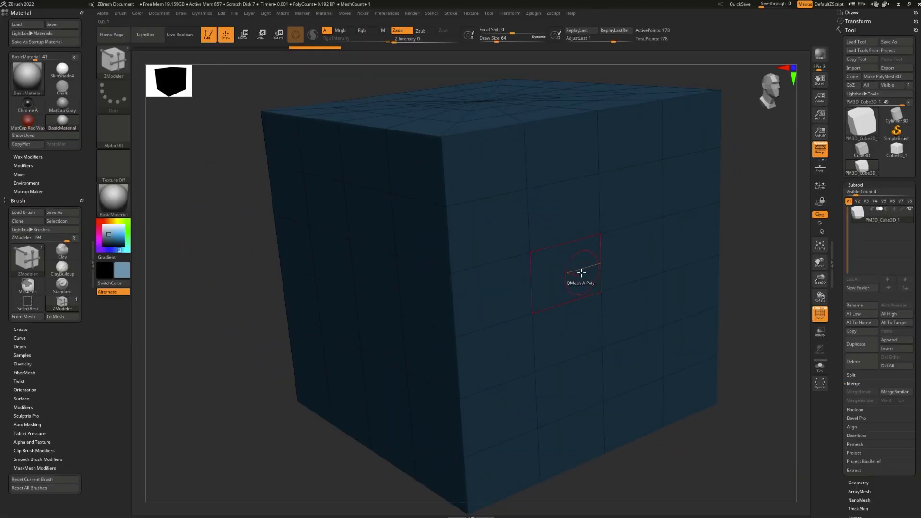
pyautogui.press('space')
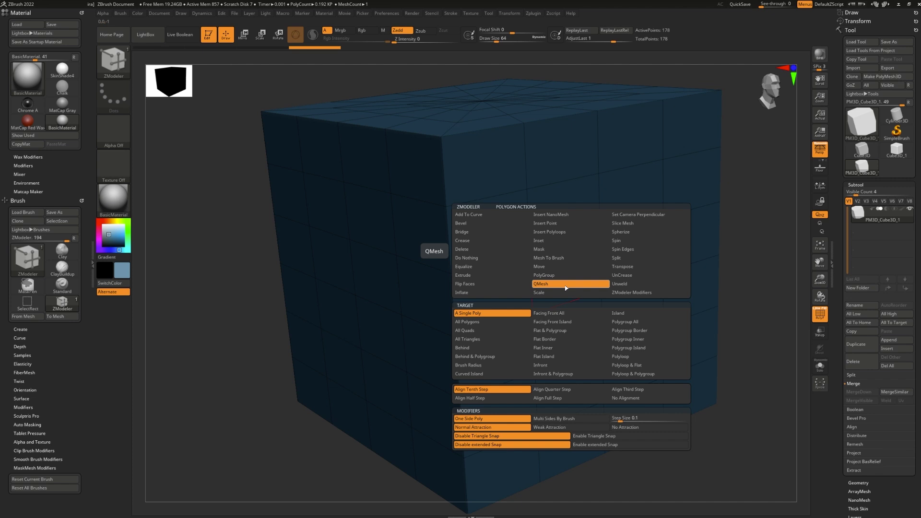
# - Extrude front-face polygons into QMesh boxes, one spreading across neighbouring polygons
pyautogui.click(510, 313)
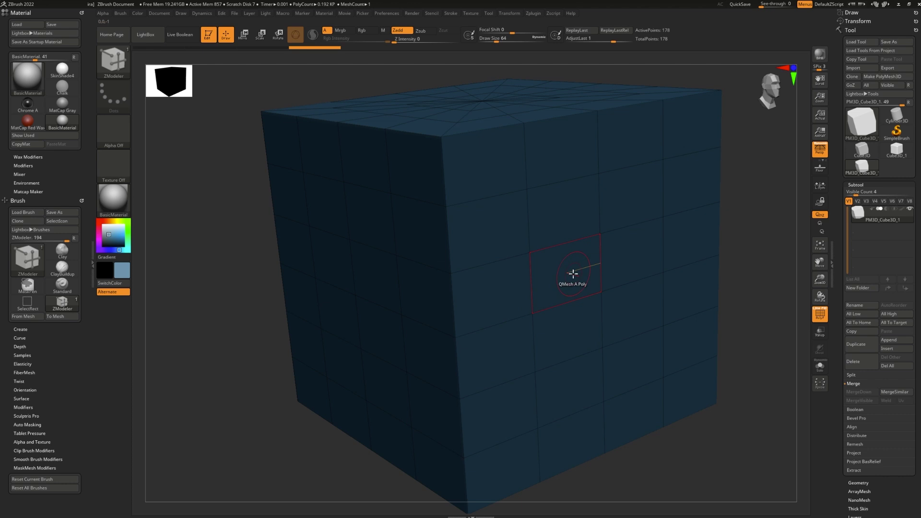
pyautogui.moveTo(562, 273)
pyautogui.mouseDown()
pyautogui.moveTo(623, 315)
pyautogui.moveTo(640, 304)
pyautogui.moveTo(683, 321)
pyautogui.moveTo(482, 245)
pyautogui.moveTo(549, 273)
pyautogui.mouseUp()
pyautogui.moveTo(633, 314); pyautogui.dragTo(701, 347)
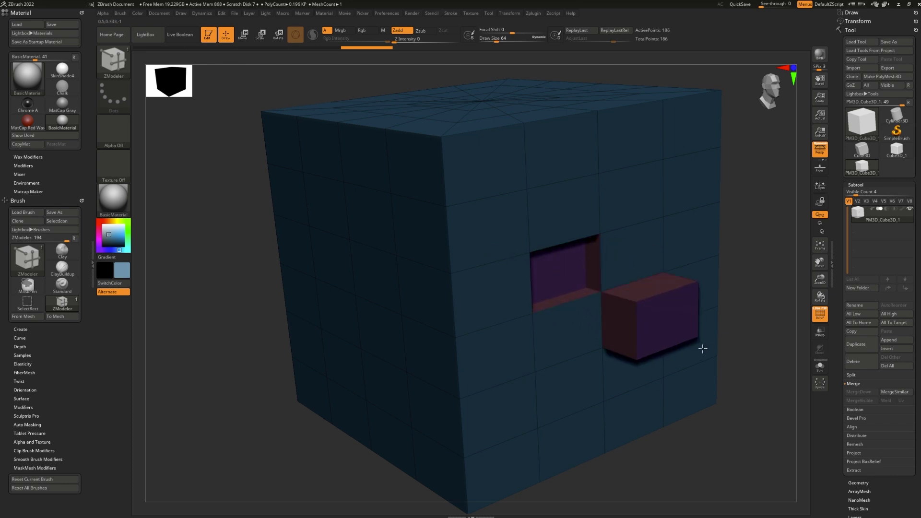
pyautogui.moveTo(632, 190); pyautogui.dragTo(581, 172)
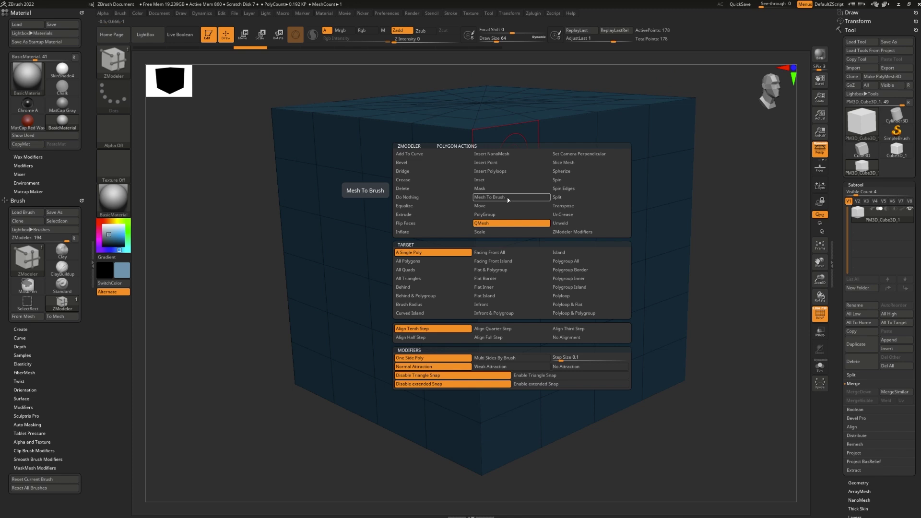
# - Use PolyGroup with A Single Poly target to group the front face's top row
pyautogui.click(500, 216)
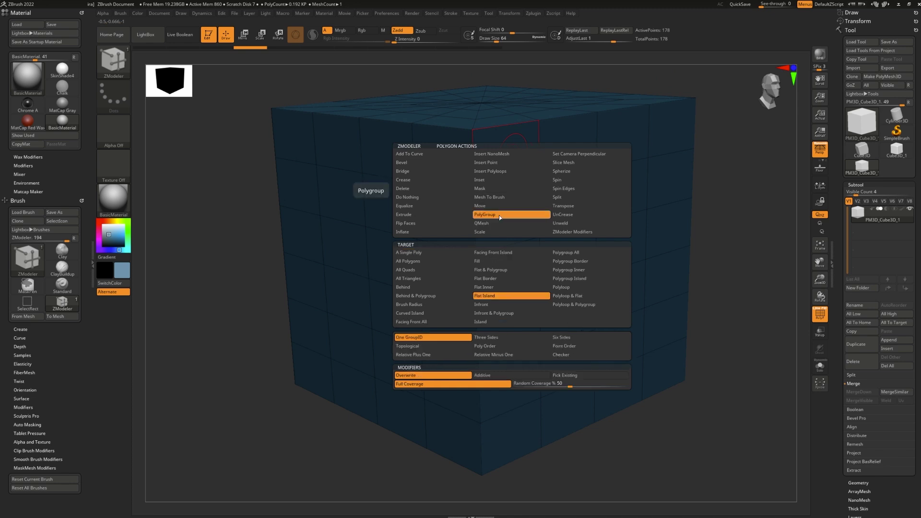
pyautogui.click(438, 255)
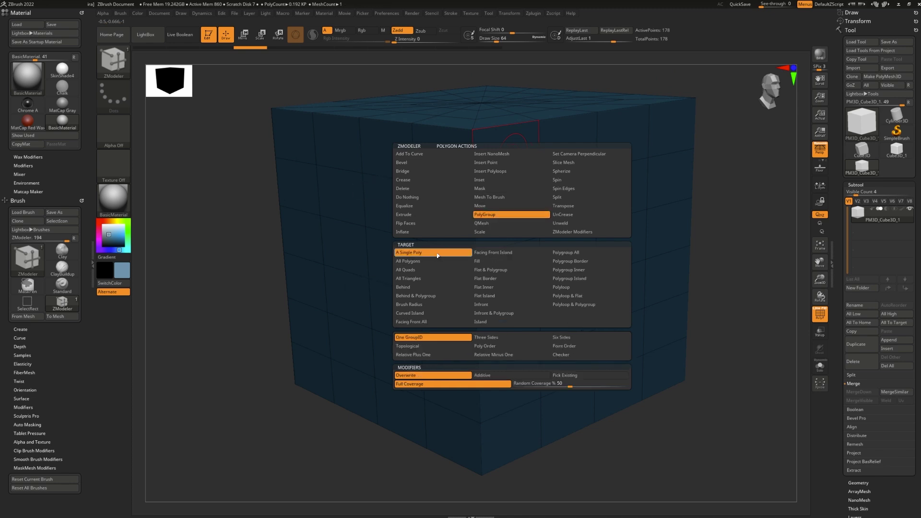
pyautogui.moveTo(522, 147)
pyautogui.mouseDown()
pyautogui.moveTo(560, 154)
pyautogui.moveTo(638, 139)
pyautogui.moveTo(660, 166)
pyautogui.mouseUp()
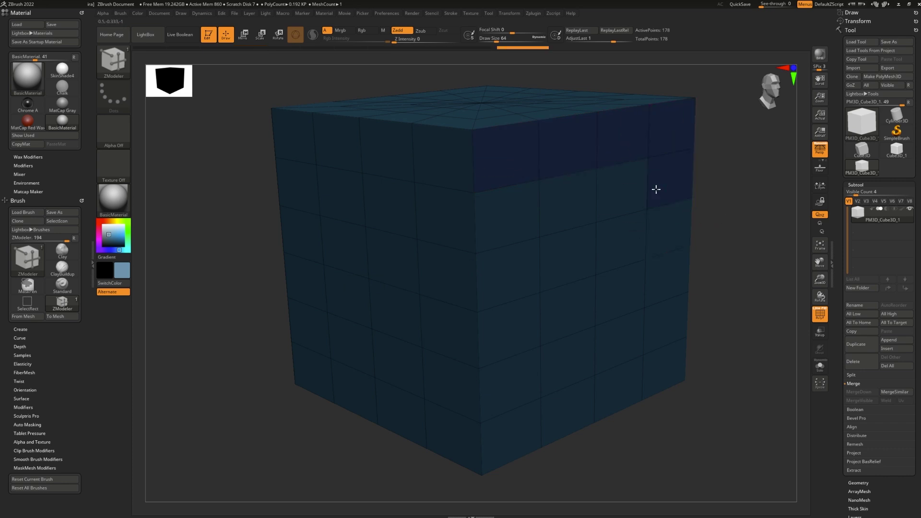
# - Change the PolyGroup target from Single Poly to Flat Island, then orbit slightly
pyautogui.press('space')
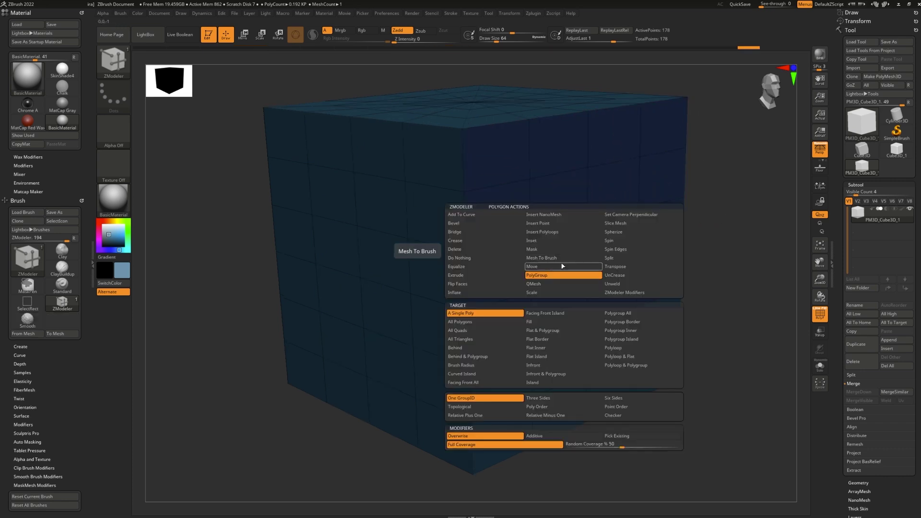
pyautogui.click(470, 316)
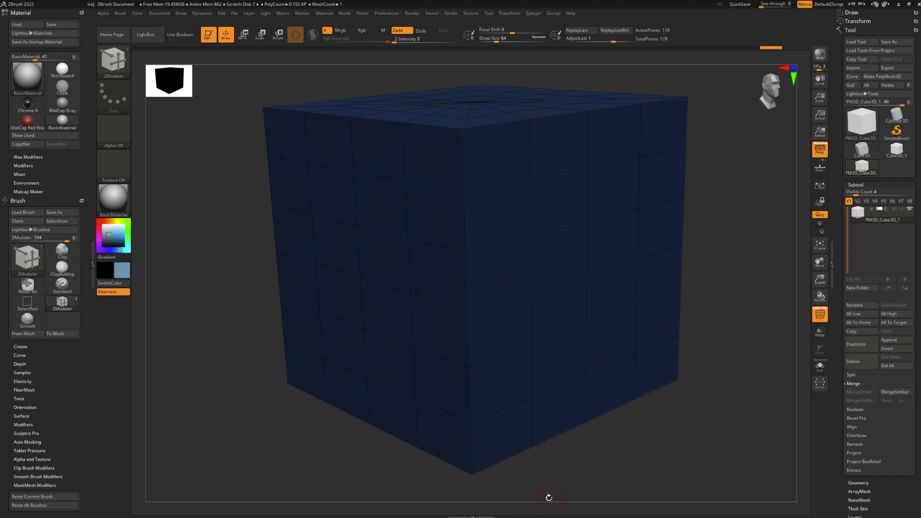
pyautogui.press('space')
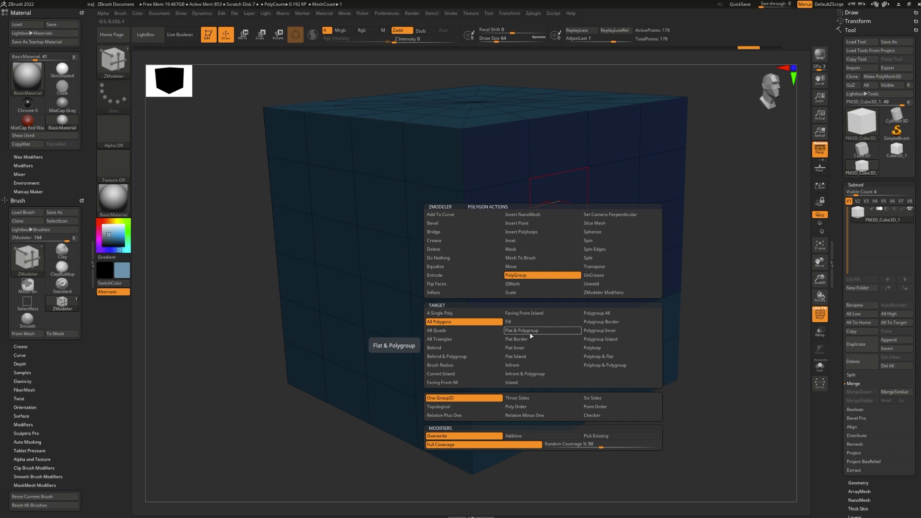
pyautogui.click(539, 356)
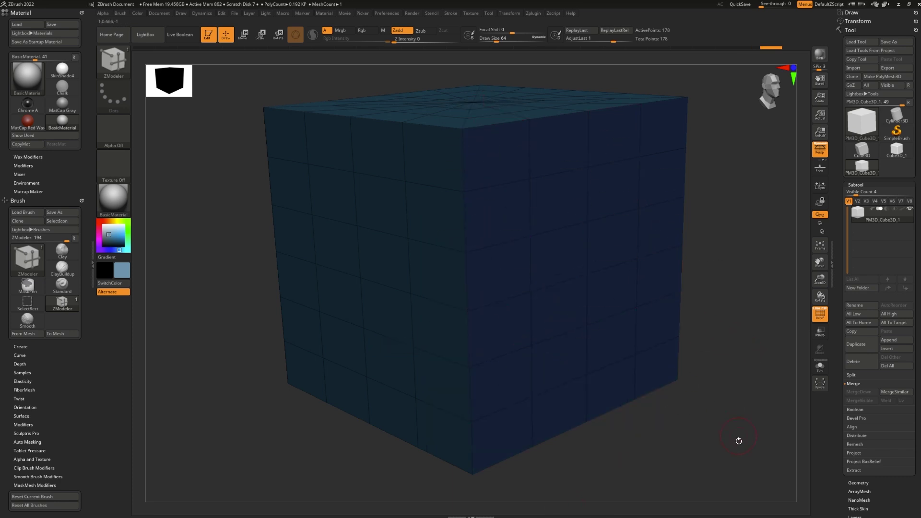
pyautogui.moveTo(738, 438); pyautogui.dragTo(709, 456)
# - Set the ZModeler action to QMesh with a Polygroup All target
pyautogui.press('space')
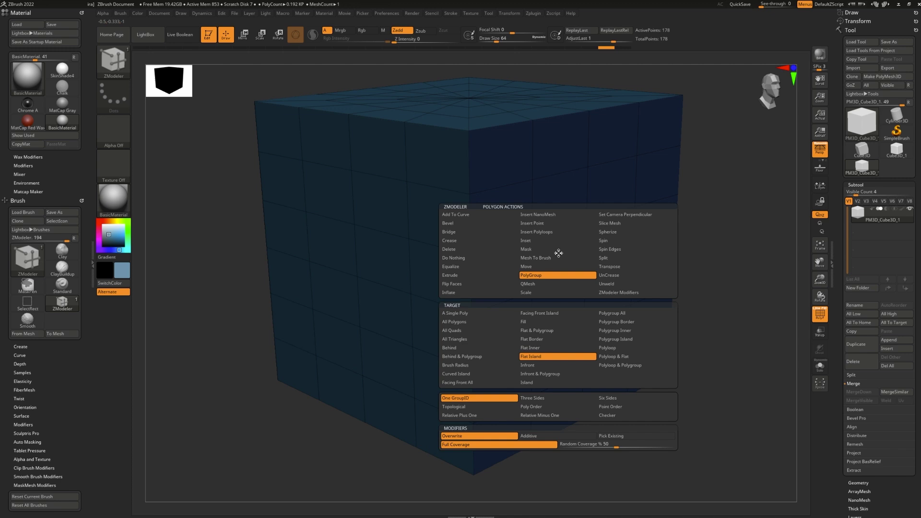
pyautogui.click(549, 284)
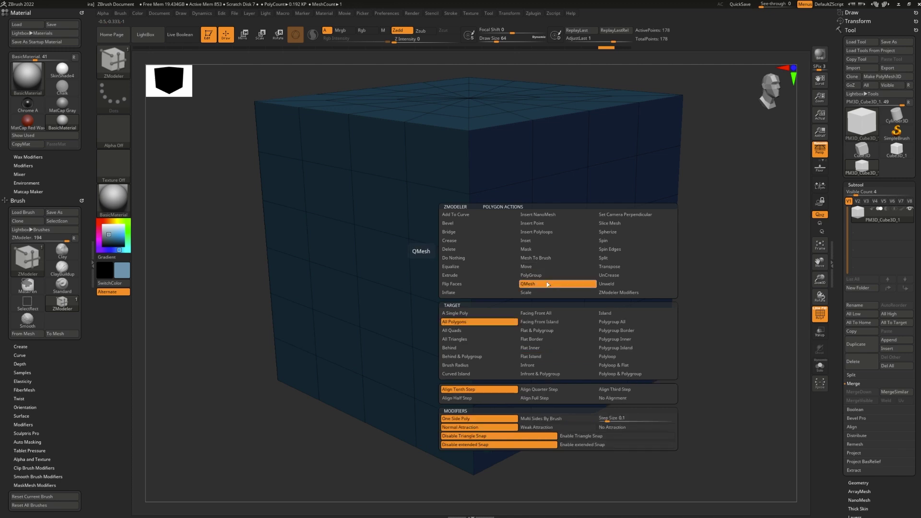
pyautogui.click(506, 315)
pyautogui.click(473, 322)
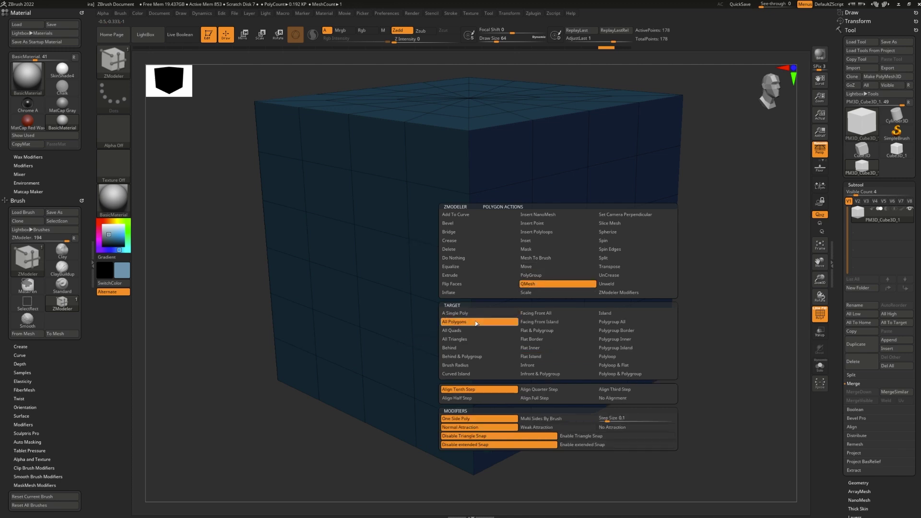
pyautogui.click(637, 324)
# - Extrude the purple right face, insert an edge loop, and extrude it further
pyautogui.moveTo(596, 290); pyautogui.dragTo(759, 251)
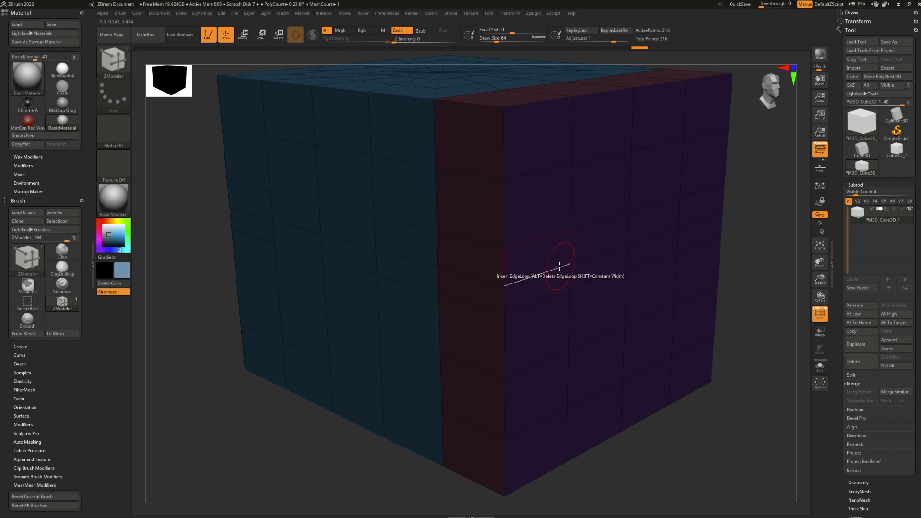
pyautogui.click(542, 269)
pyautogui.moveTo(606, 253); pyautogui.dragTo(603, 198)
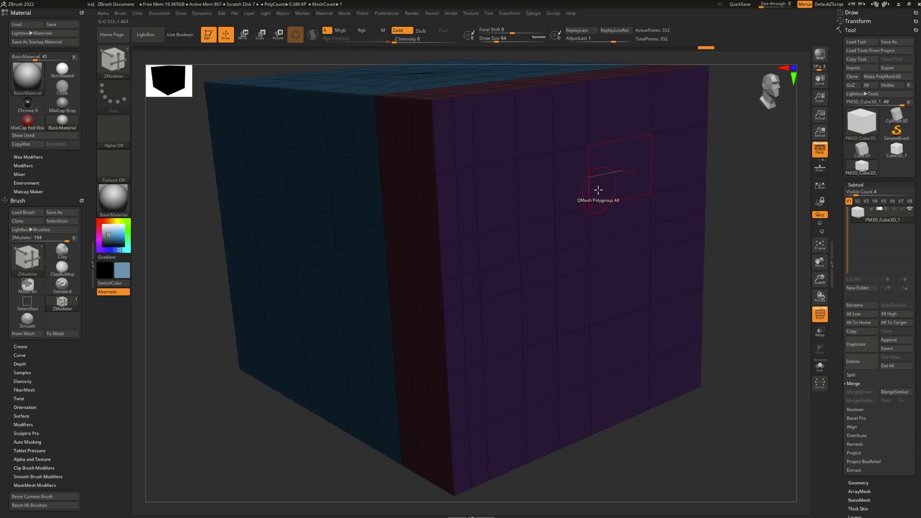
# - Try two insets and a rounded block extrusion on the purple face, then undo them
pyautogui.moveTo(767, 203); pyautogui.dragTo(753, 236)
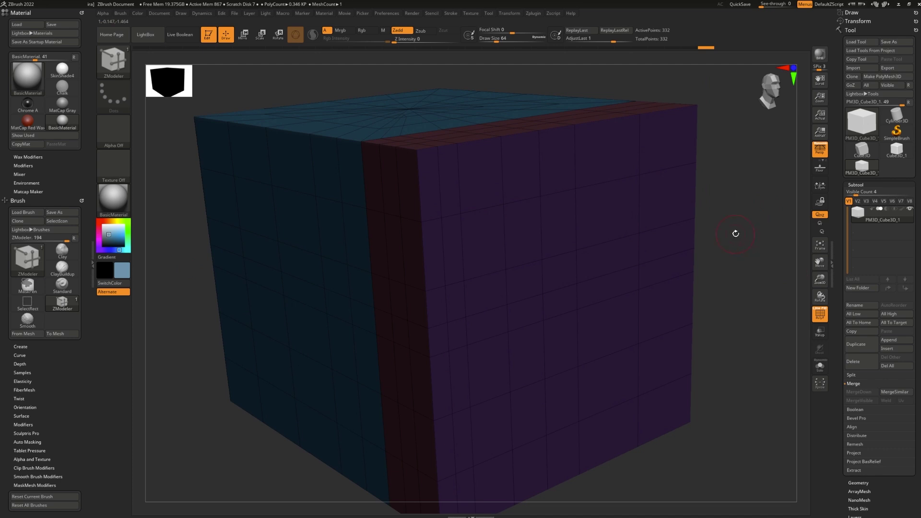
pyautogui.press('space')
pyautogui.click(589, 244)
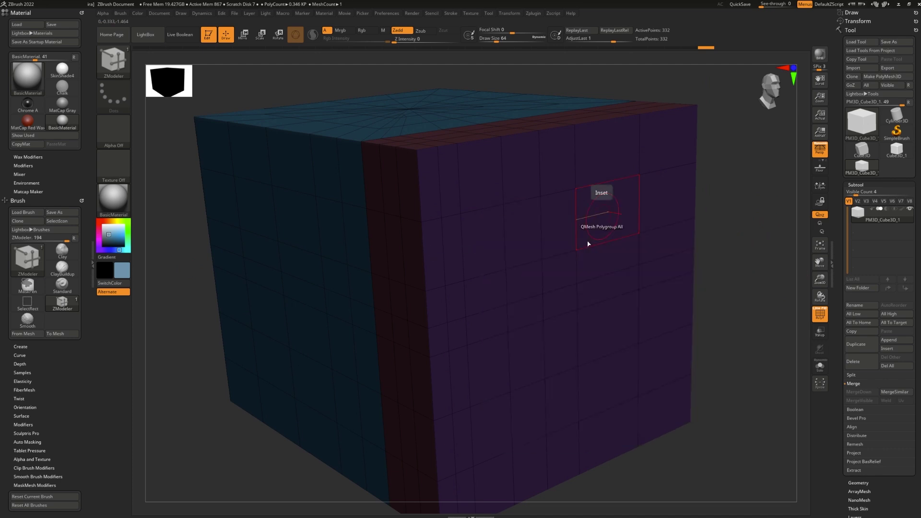
pyautogui.moveTo(589, 244); pyautogui.dragTo(608, 218)
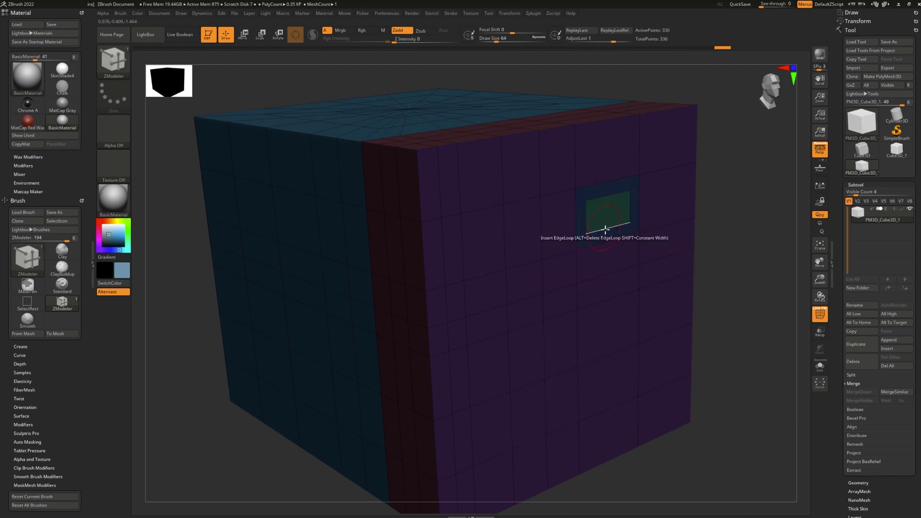
pyautogui.moveTo(613, 260); pyautogui.dragTo(607, 258)
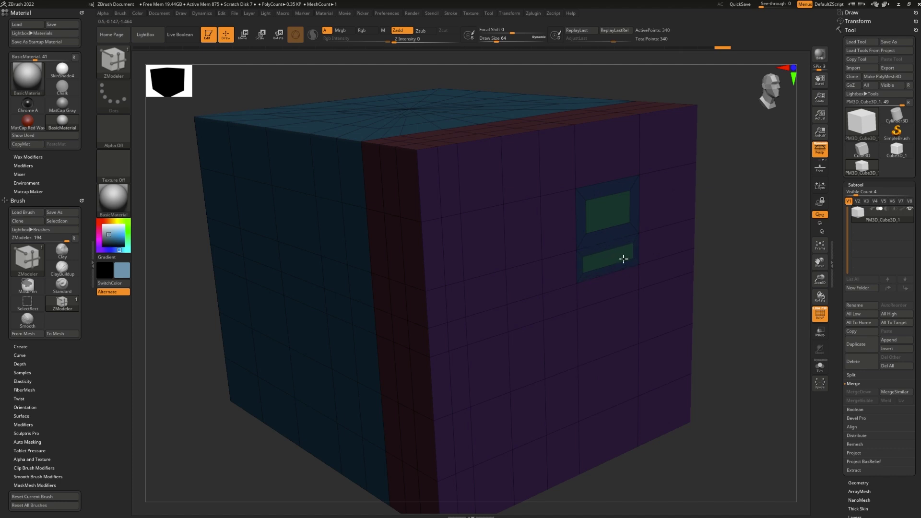
pyautogui.moveTo(621, 258); pyautogui.dragTo(592, 346, button='right')
pyautogui.moveTo(600, 349); pyautogui.dragTo(726, 287)
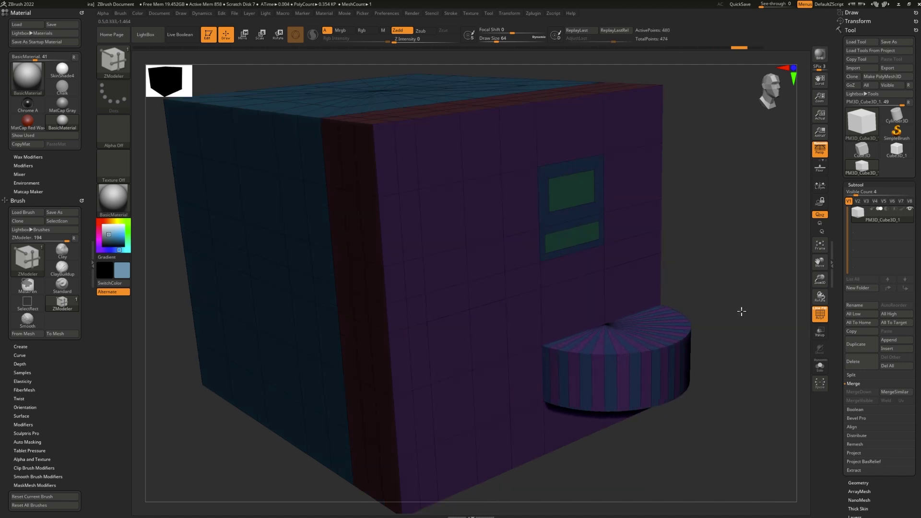
pyautogui.hotkey('ctrl', 'z')
pyautogui.hotkey('ctrl', 'z')
pyautogui.hotkey('ctrl', 'z')
pyautogui.hotkey('ctrl', 'z')
pyautogui.hotkey('ctrl', 'z')
# - Bevel the cube's top-right edge loop with the Bevel edge action
pyautogui.press('space')
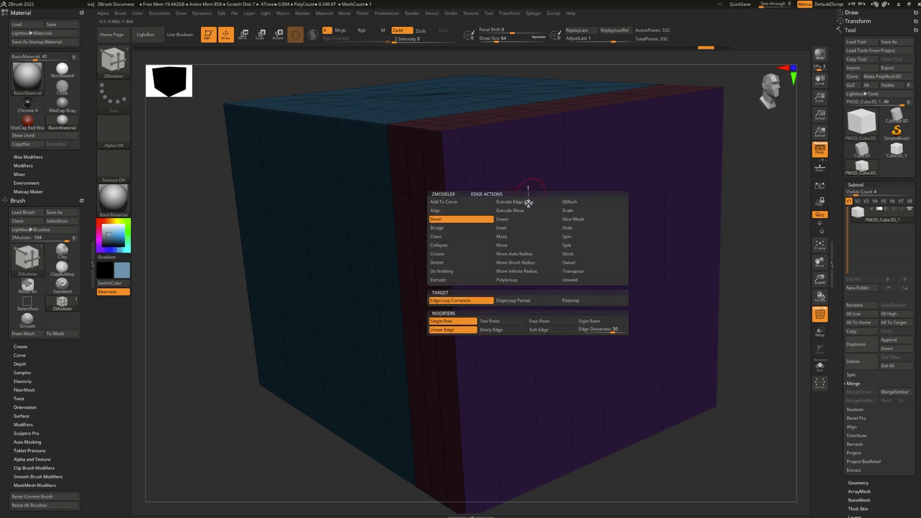
pyautogui.click(464, 224)
pyautogui.moveTo(494, 128)
pyautogui.mouseDown()
pyautogui.moveTo(513, 126)
pyautogui.moveTo(502, 128)
pyautogui.mouseUp()
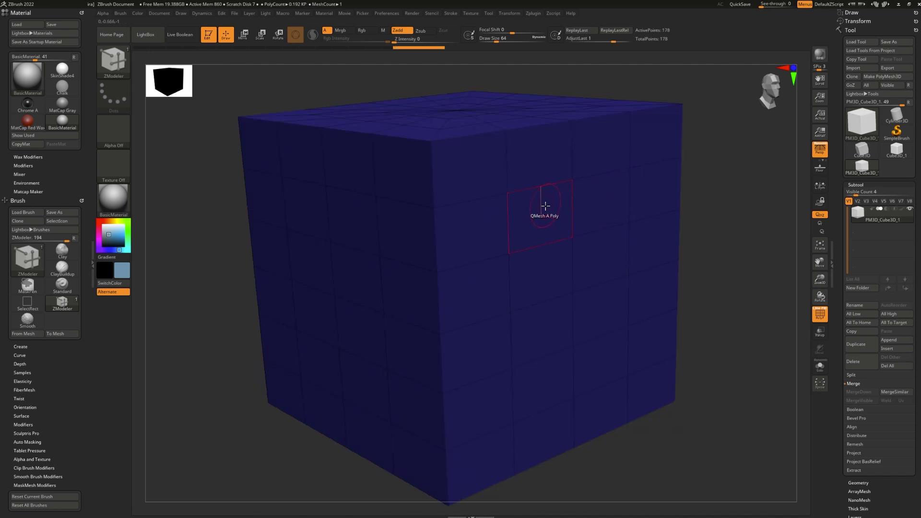
# - Mark five front faces and extrude them together into blocks
pyautogui.click(551, 212)
pyautogui.click(606, 262)
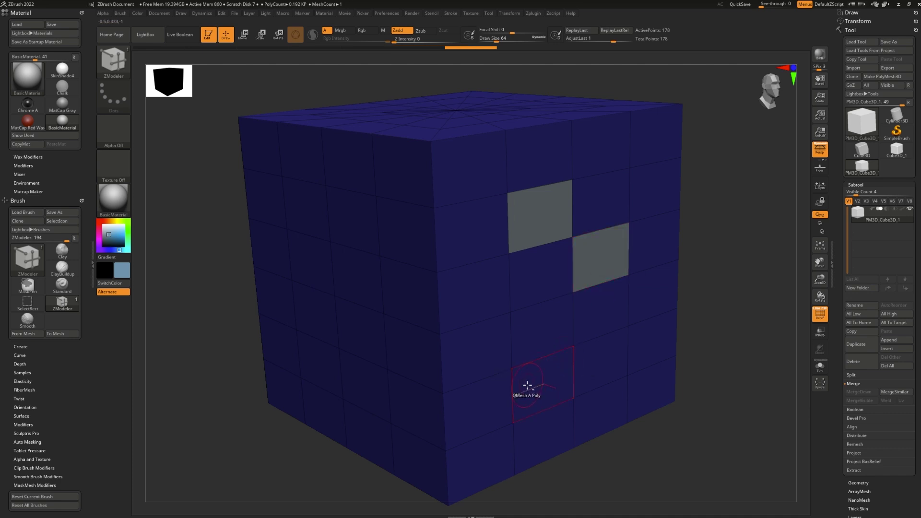
pyautogui.click(528, 387)
pyautogui.click(465, 358)
pyautogui.click(478, 402)
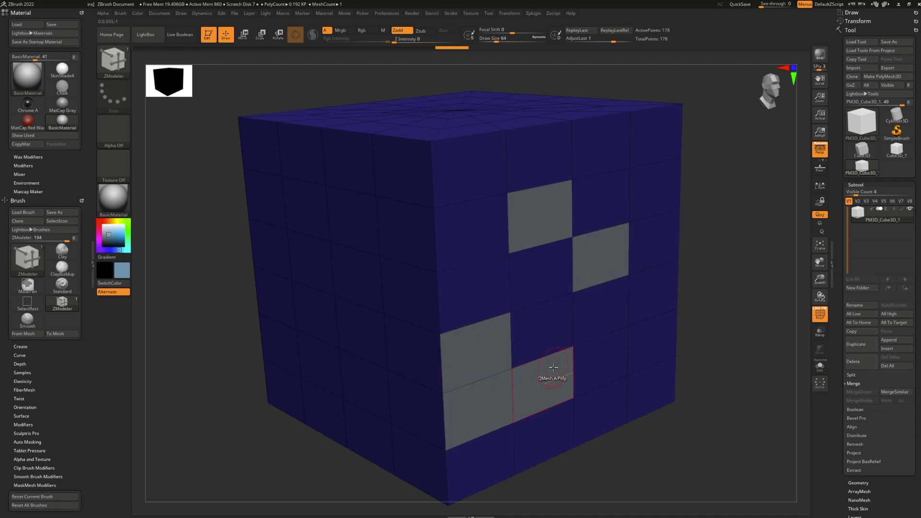
pyautogui.moveTo(551, 374); pyautogui.dragTo(582, 390)
# - Undo that extrusion and instead extrude two faces into dark-red blocks
pyautogui.hotkey('ctrl', 'z')
pyautogui.moveTo(578, 304); pyautogui.dragTo(634, 335)
pyautogui.moveTo(695, 331); pyautogui.dragTo(735, 310)
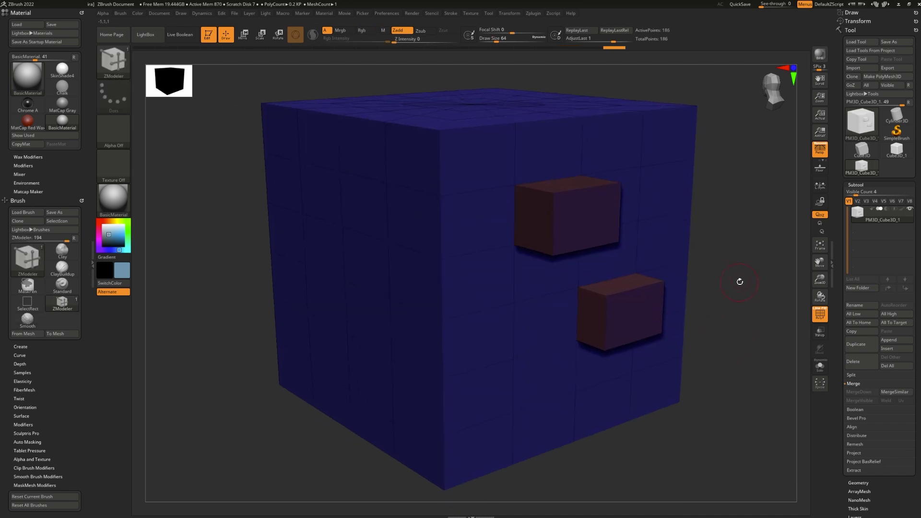
# - Divide the cube twice in Tool > Geometry and freeze the subdivision levels
pyautogui.click(859, 483)
pyautogui.click(859, 258)
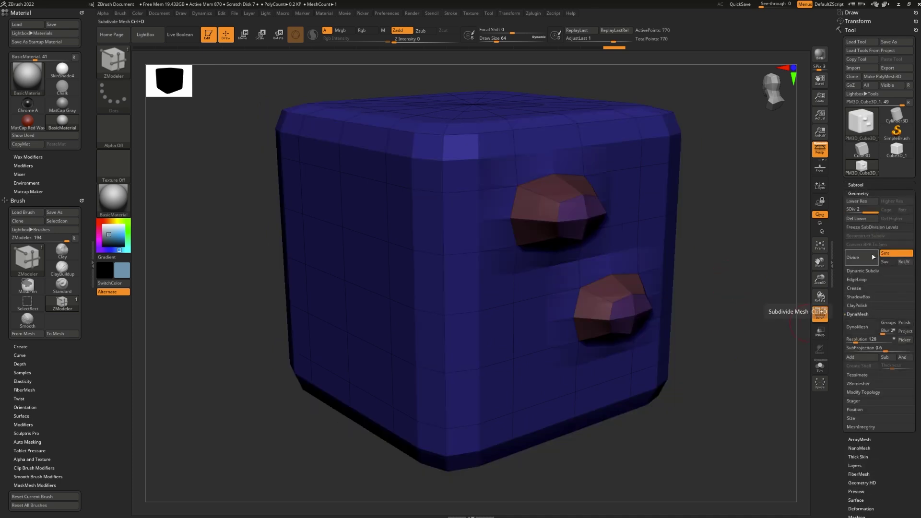
pyautogui.click(859, 257)
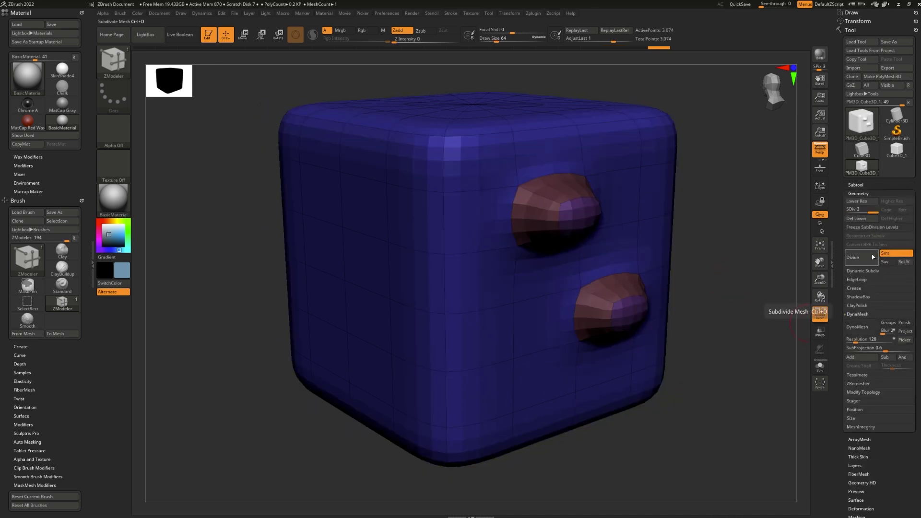
pyautogui.click(873, 229)
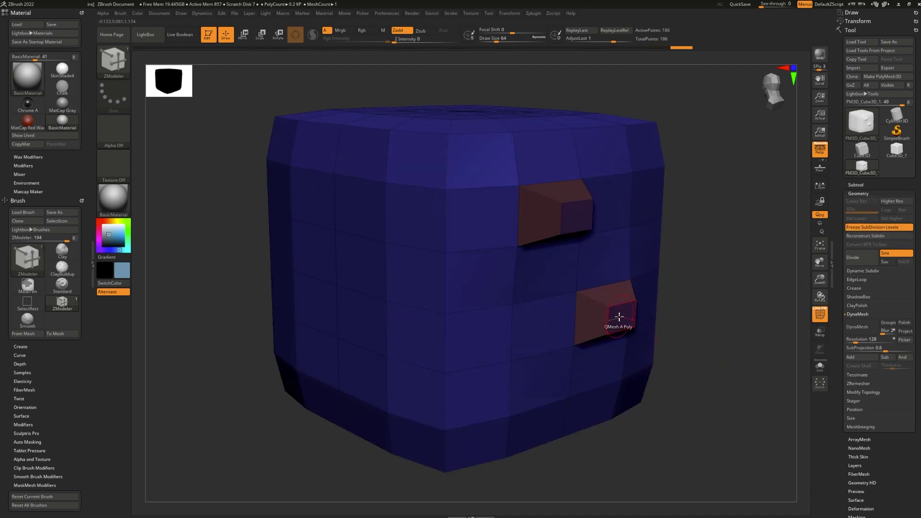
# - Extrude both red blocks further on the base cage, then unfreeze to see them smoothed
pyautogui.moveTo(619, 319); pyautogui.dragTo(671, 339)
pyautogui.moveTo(568, 192); pyautogui.dragTo(648, 240)
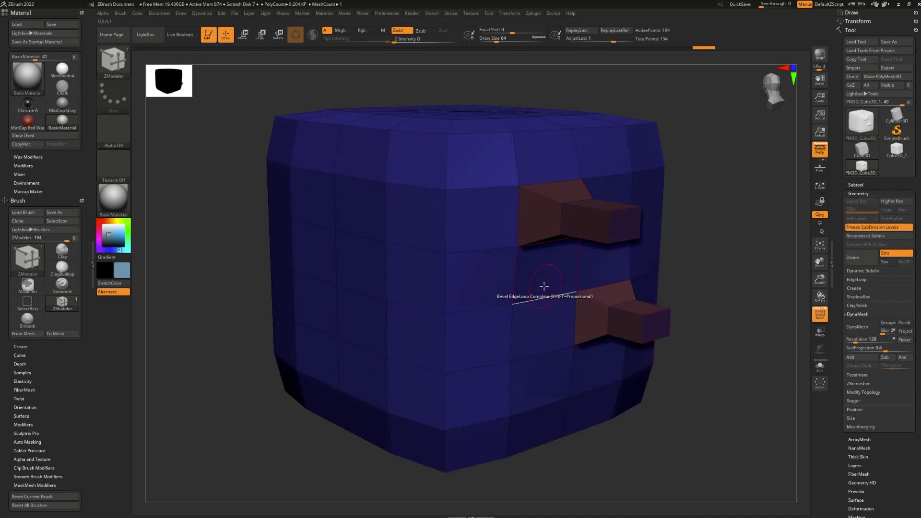
pyautogui.moveTo(542, 288); pyautogui.dragTo(576, 301)
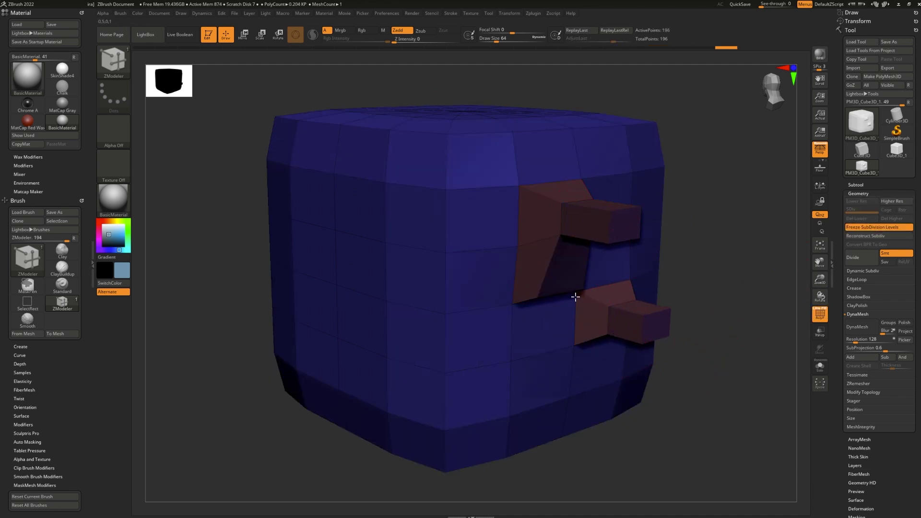
pyautogui.click(880, 227)
pyautogui.moveTo(766, 396); pyautogui.dragTo(674, 448)
# - Turn off PolyFrame and orbit to view the two horn-like protrusions from the side
pyautogui.hotkey('shift', 'f')
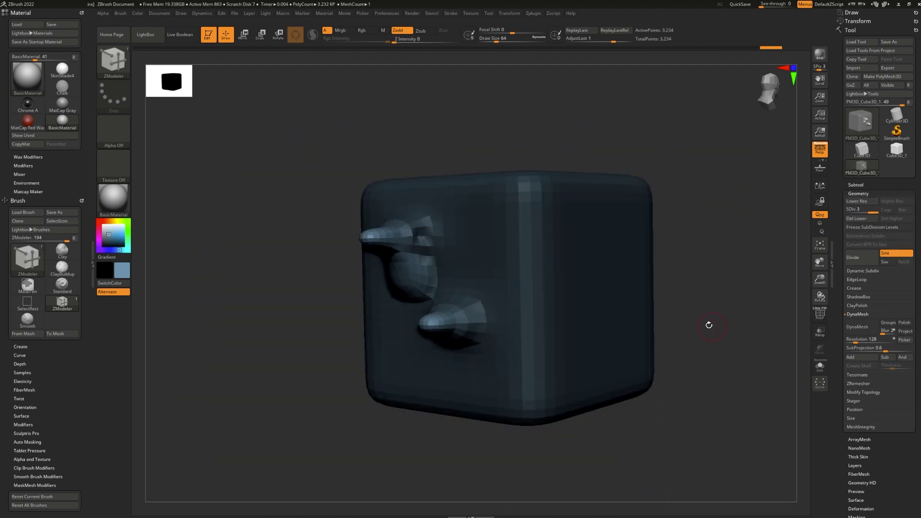
pyautogui.moveTo(673, 320)
pyautogui.mouseDown()
pyautogui.moveTo(642, 323)
pyautogui.moveTo(706, 323)
pyautogui.moveTo(689, 315)
pyautogui.mouseUp()
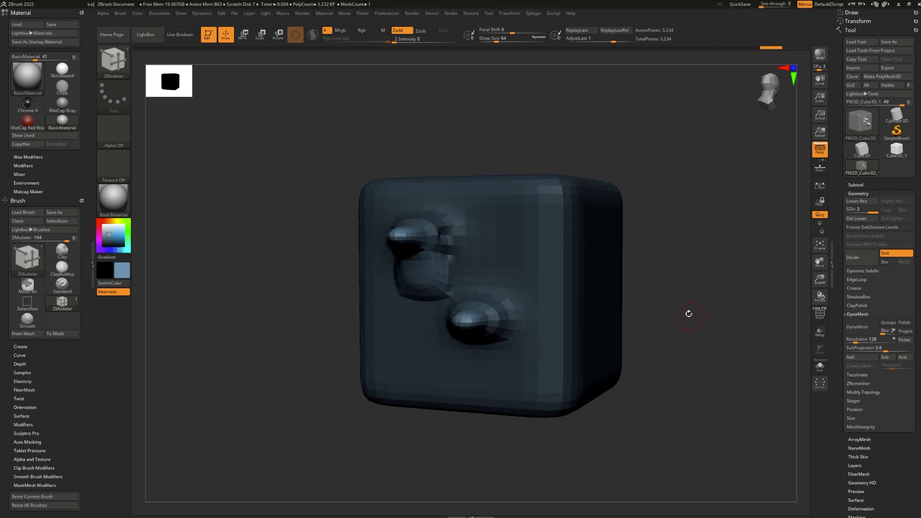
pyautogui.press('space')
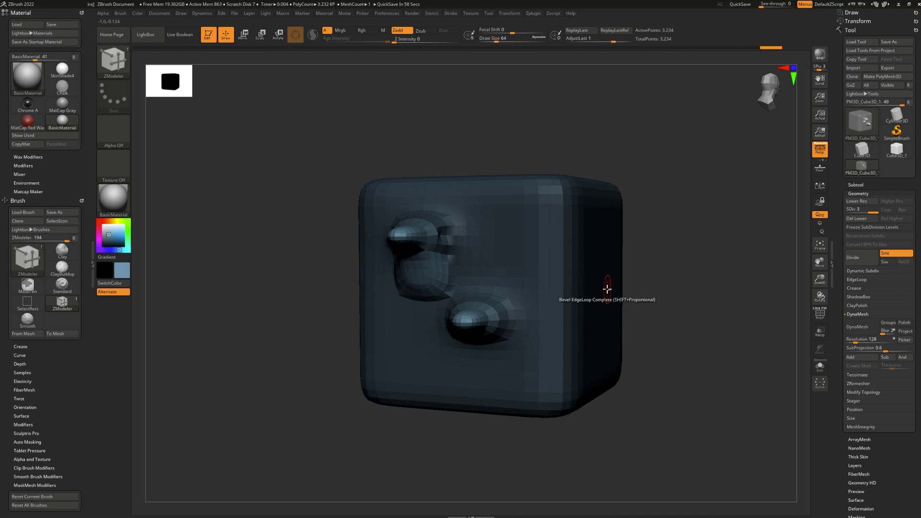
pyautogui.moveTo(640, 294); pyautogui.dragTo(641, 319, button='right')
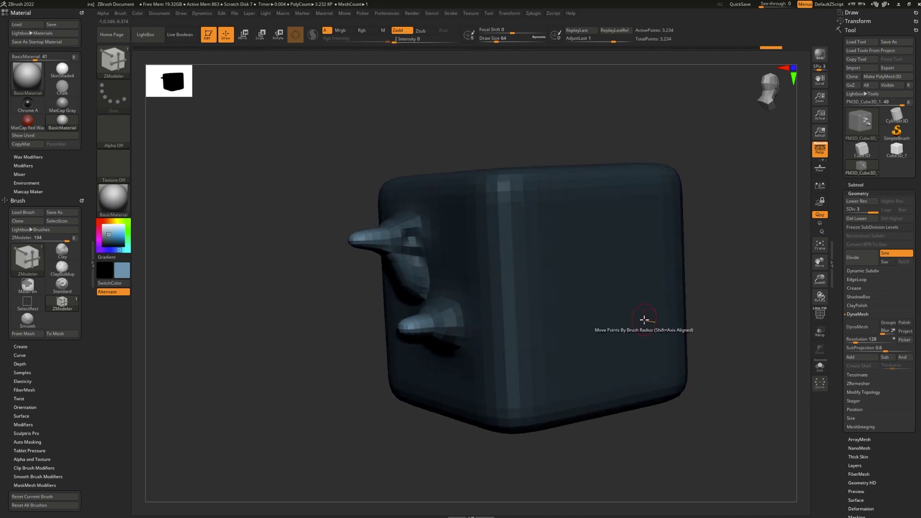